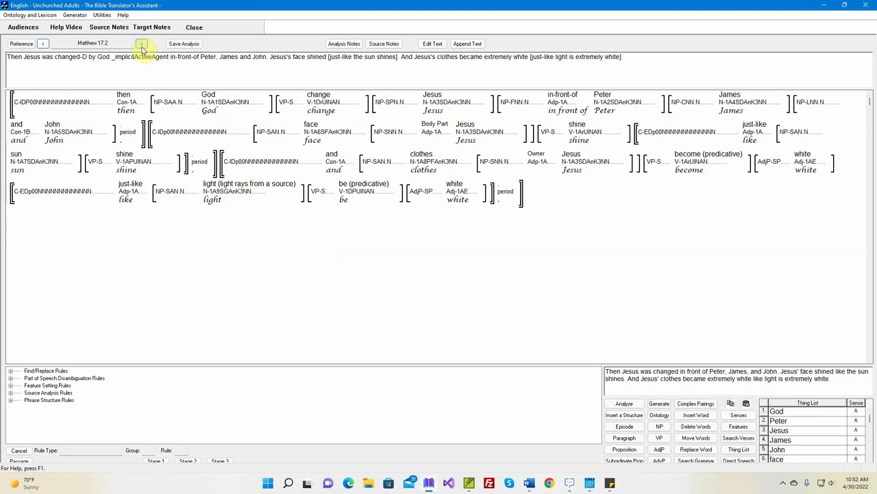
Step: Advance from Matthew 17:2 to Matthew 17:3 with the next-verse arrow
click(141, 45)
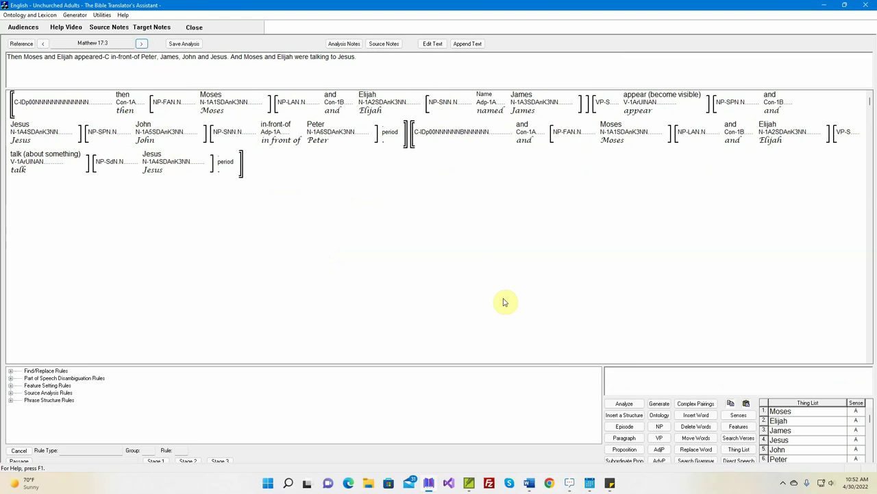
Step: Attempt English generation for Matthew 17:3, declining the appear case-frame update, and acknowledge the refusal
click(660, 405)
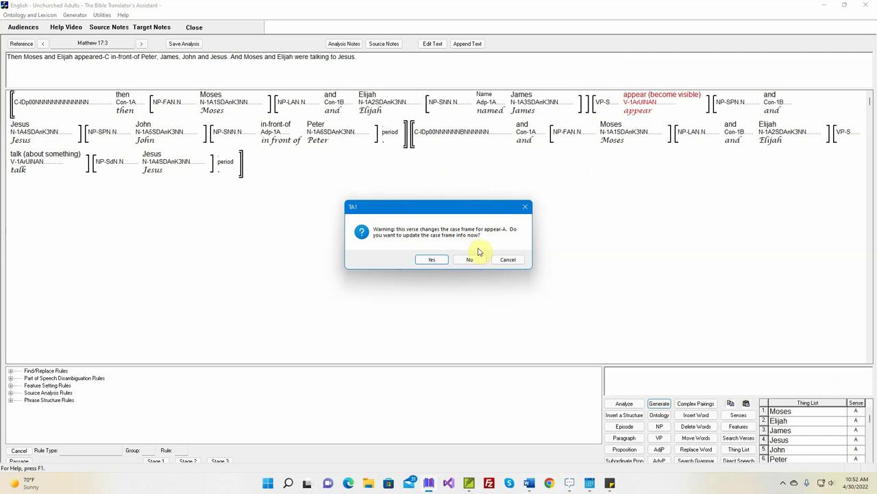
click(507, 260)
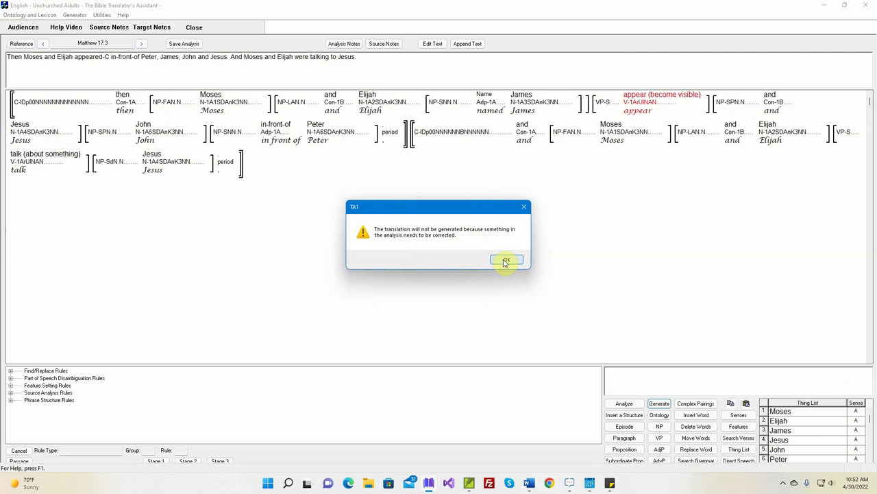
click(505, 260)
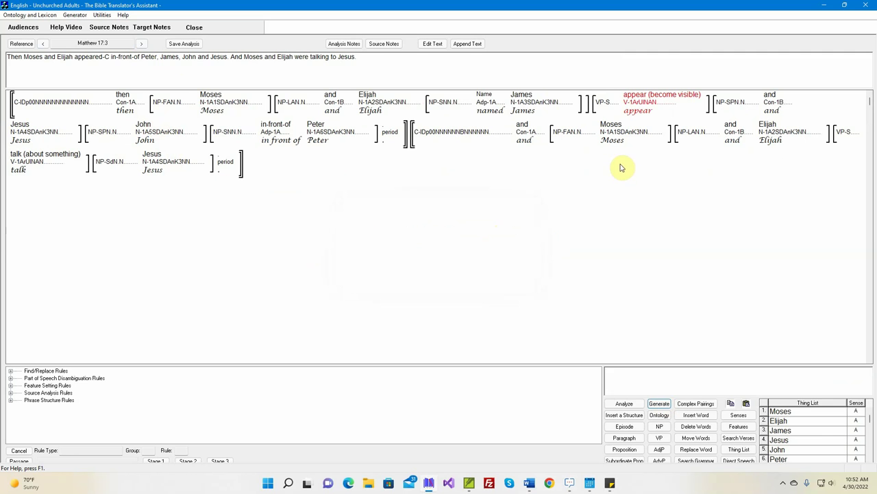
mouse_move(632, 128)
mouse_move(637, 104)
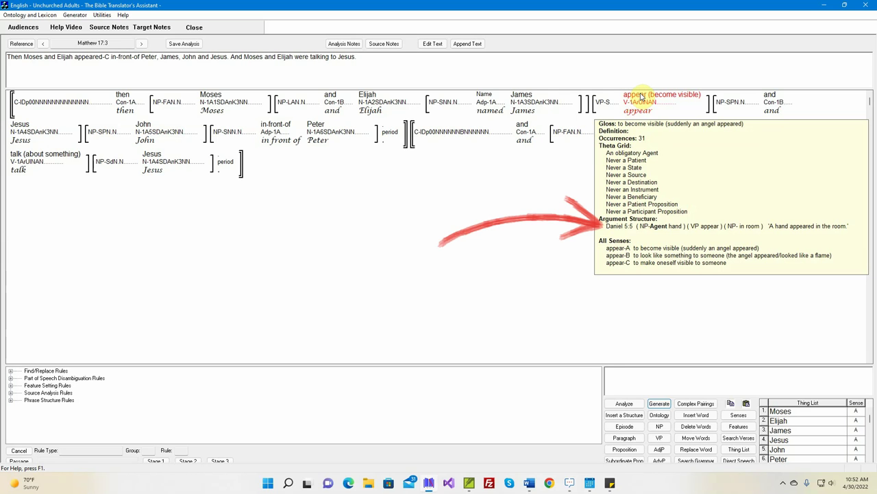
mouse_move(734, 107)
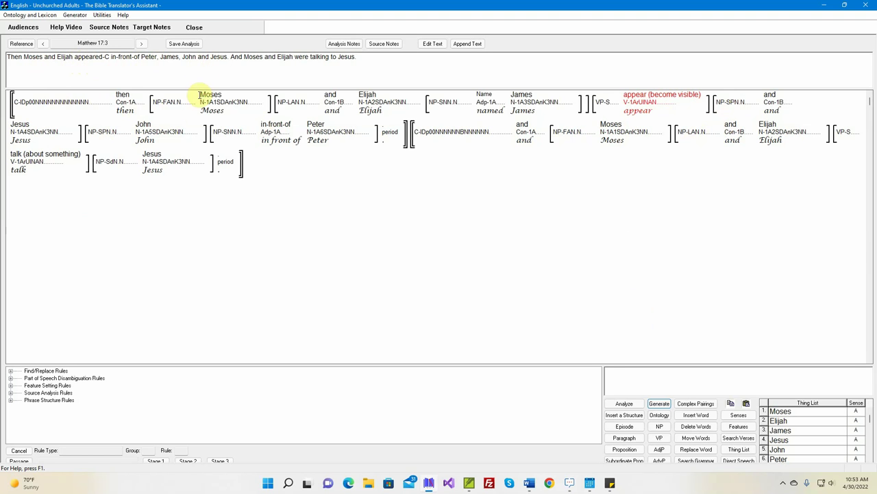
Step: Move the NP-SNN 'named James' phrase so it follows the Peter phrase
mouse_move(210, 109)
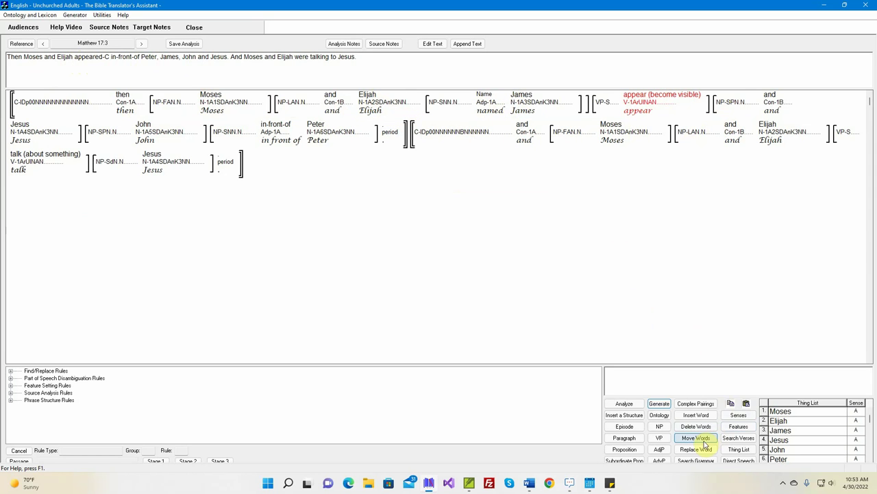
click(441, 106)
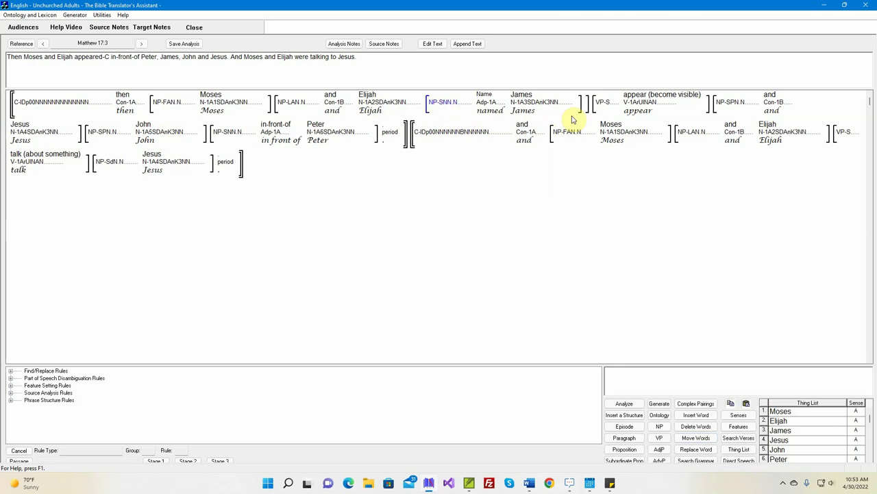
key(Delete)
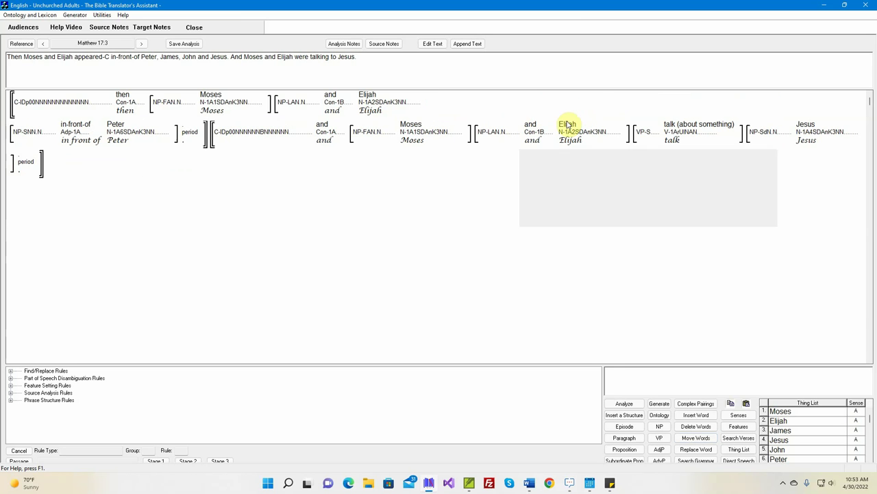
mouse_move(675, 128)
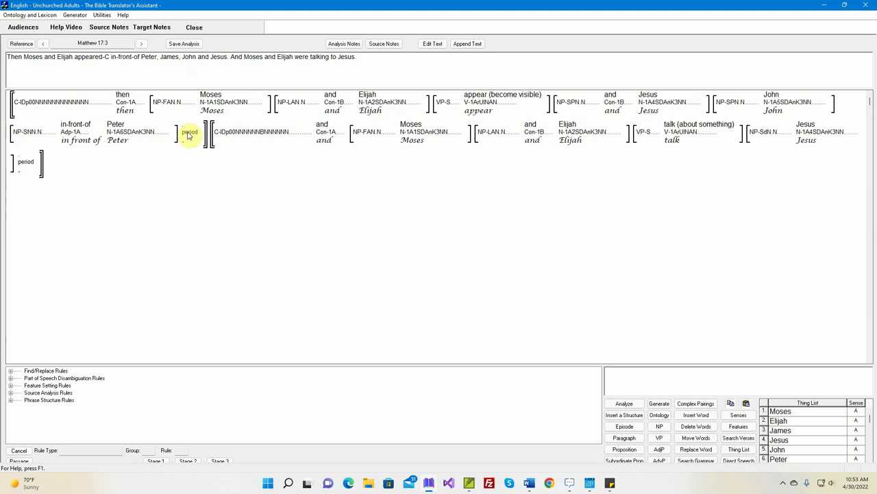
key(ctrl+z)
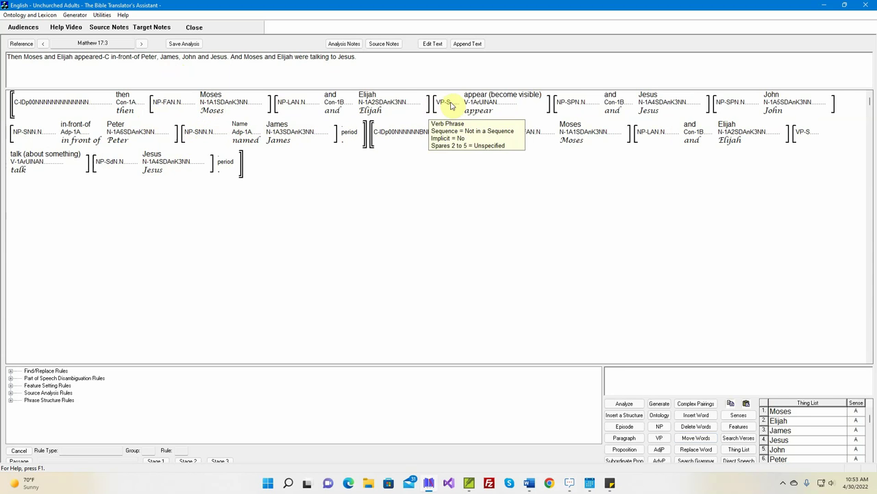
Step: Move the 'and Jesus' noun phrase so it follows James
mouse_move(481, 104)
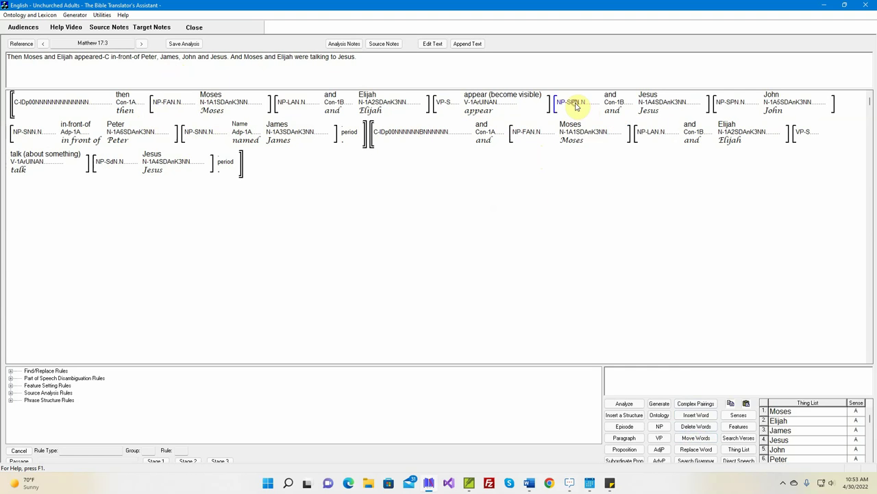
key(Delete)
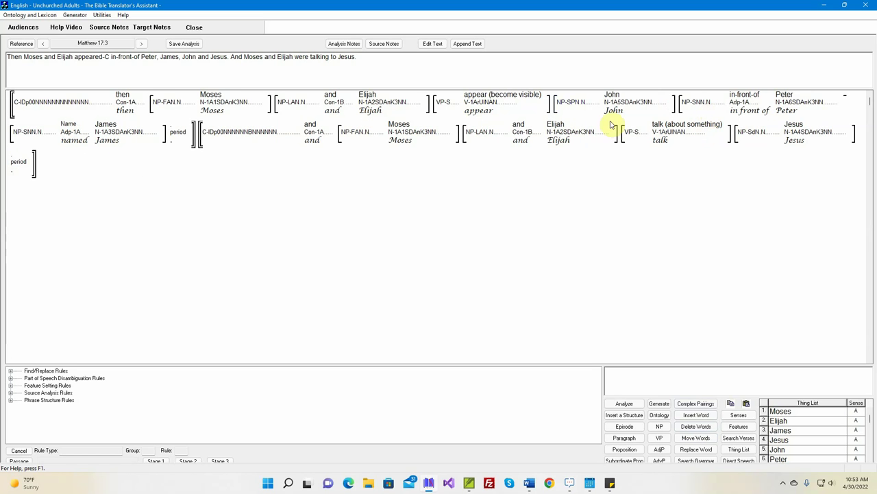
key(ctrl+z)
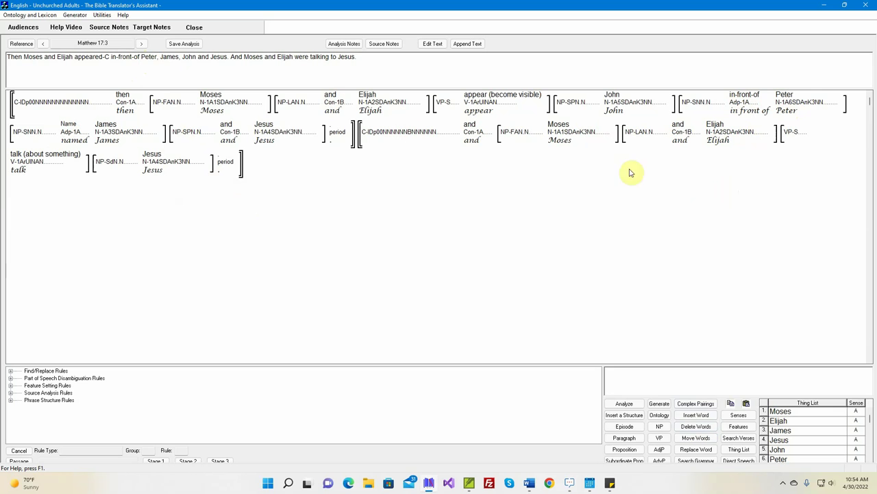
Step: Move the NP-SPN 'John' phrase to sit right after 'named James'
mouse_move(179, 100)
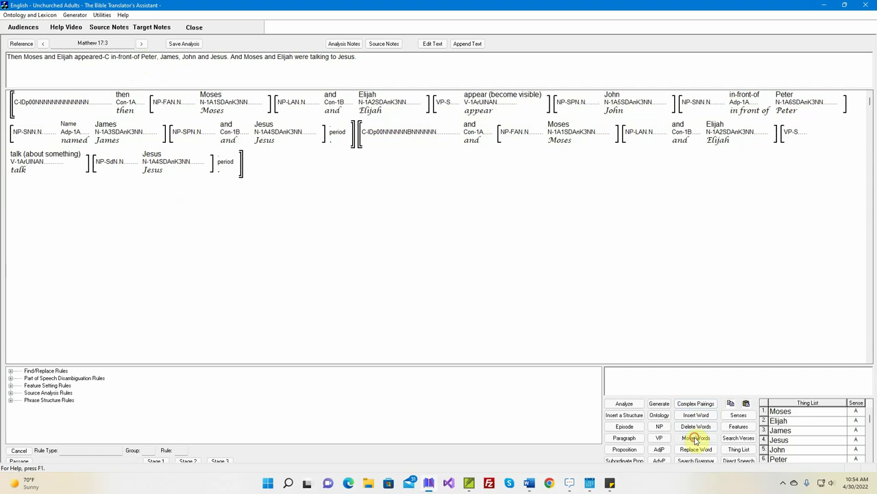
click(574, 124)
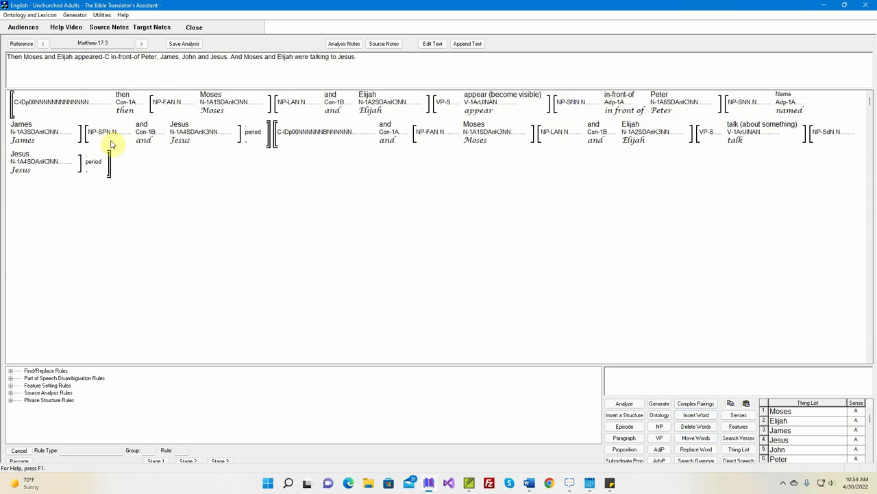
click(103, 133)
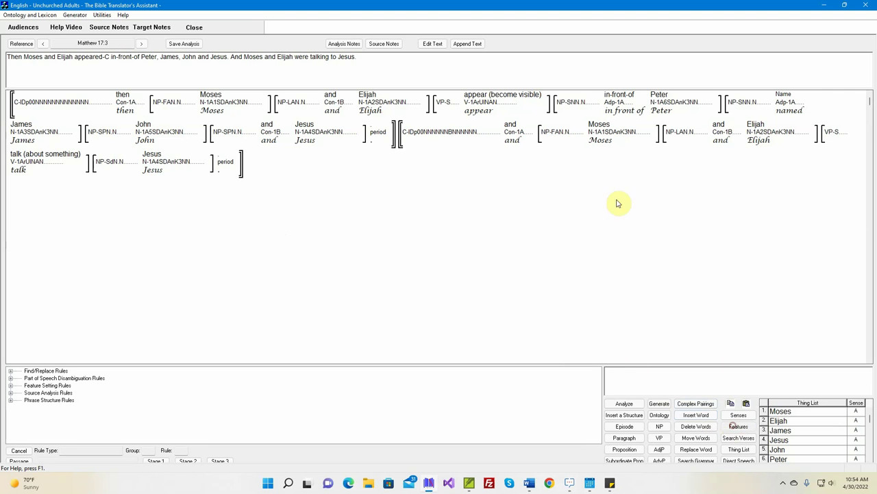
mouse_move(575, 107)
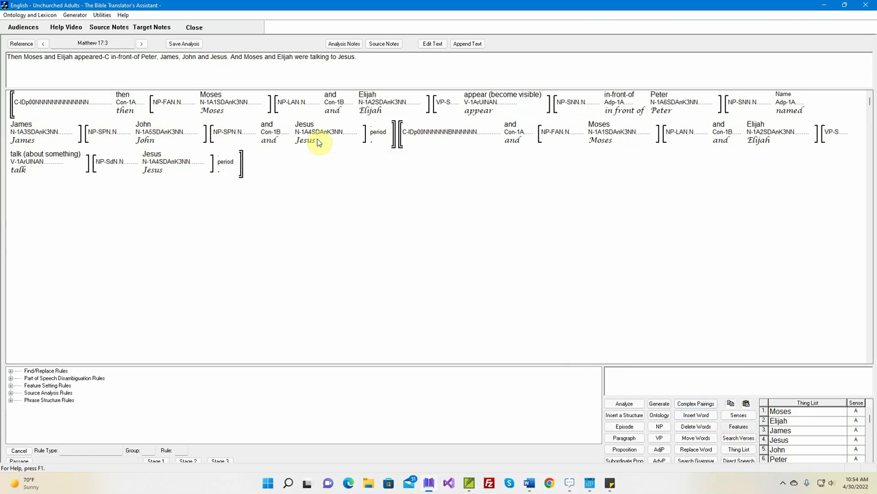
Step: Delete the word 'named' from the analysis
click(696, 426)
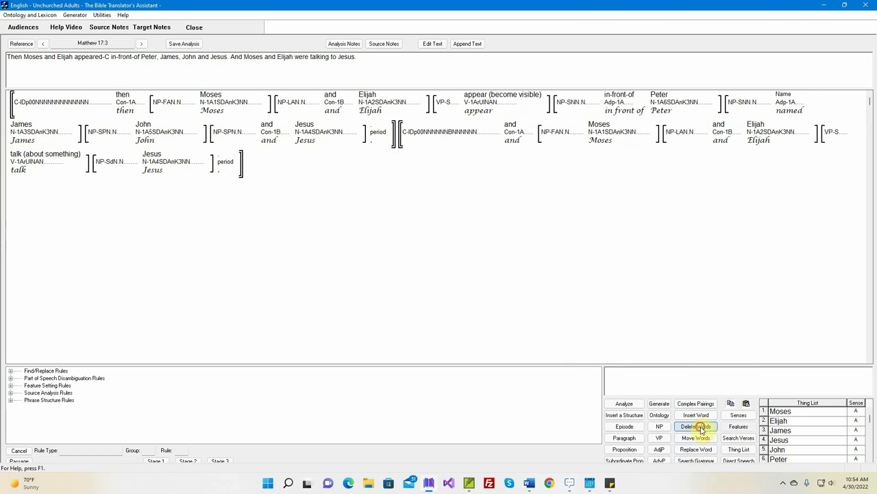
click(788, 109)
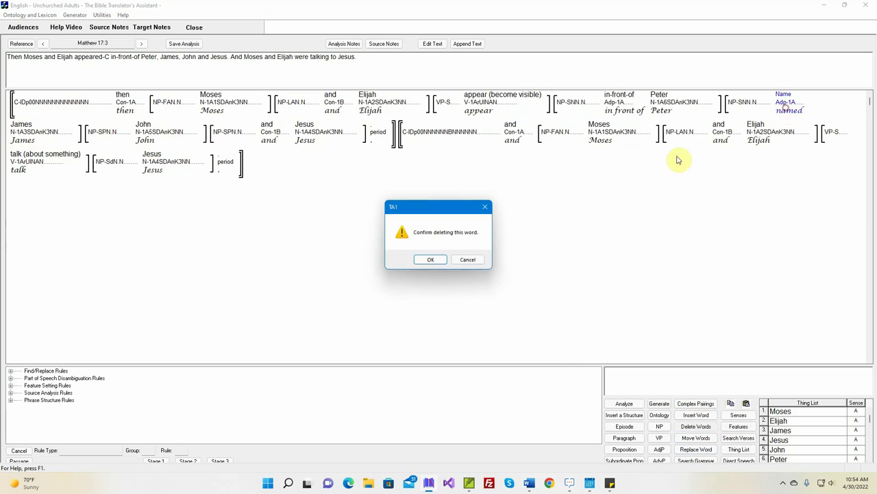
click(438, 260)
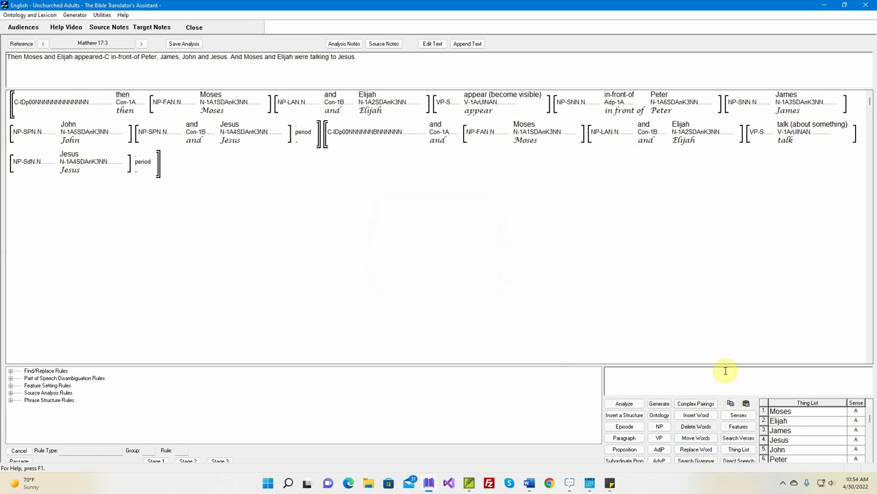
Step: Mark the Peter noun phrase First Coordinate and the James phrase Coordinate
click(739, 427)
click(582, 107)
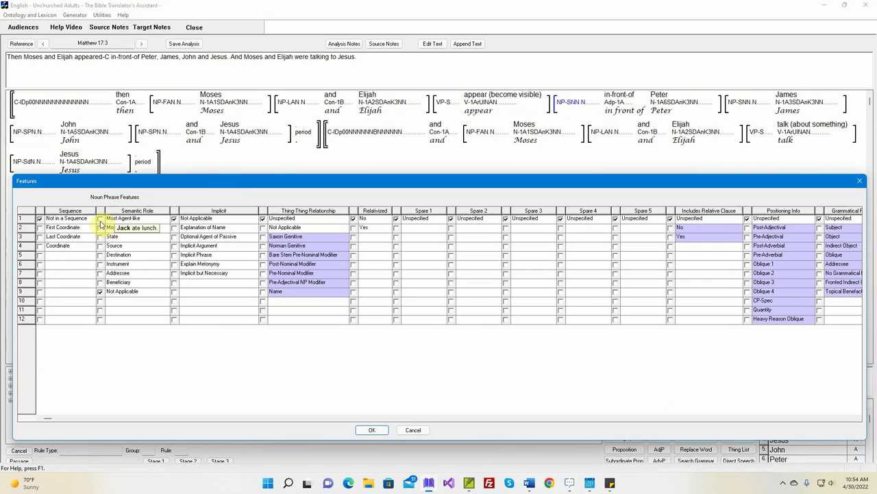
click(40, 227)
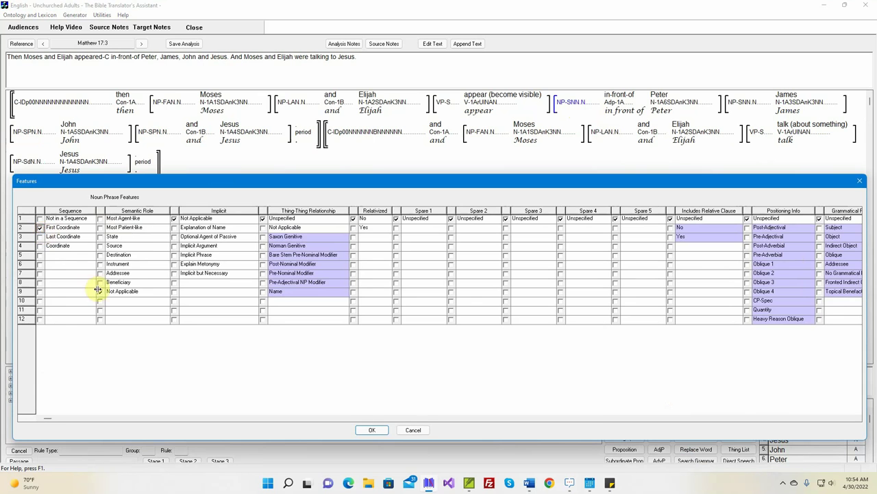
click(375, 430)
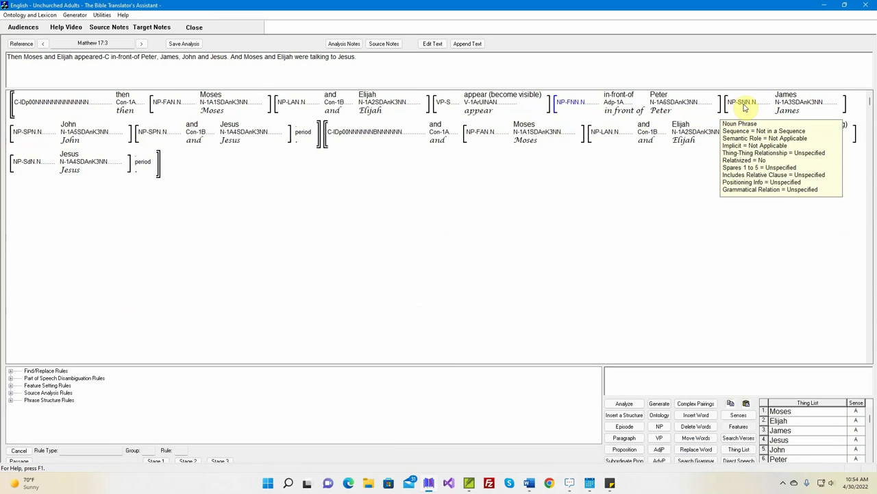
click(728, 107)
click(39, 246)
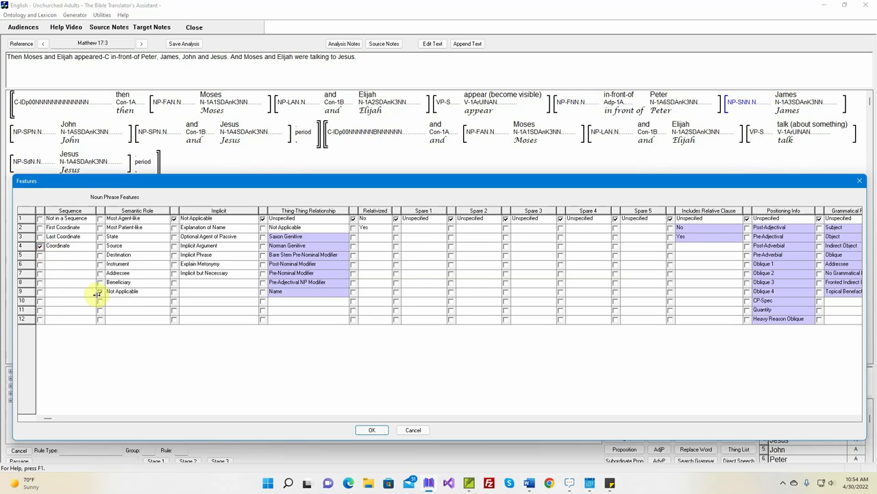
click(382, 430)
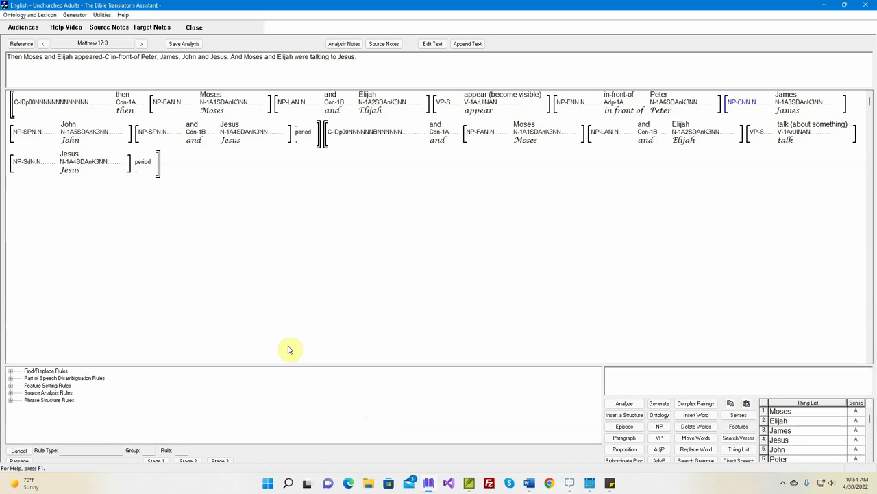
Step: Mark John as Coordinate and Jesus as Last Coordinate with semantic role Not Applicable
double_click(27, 133)
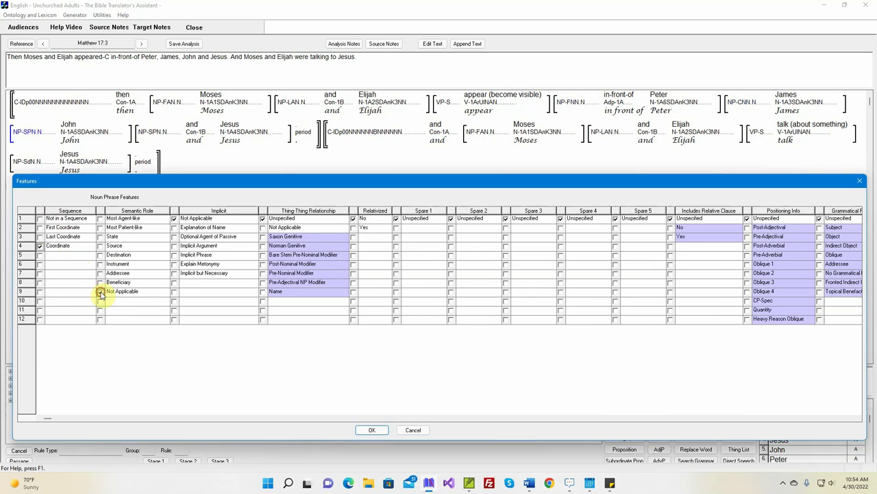
click(377, 430)
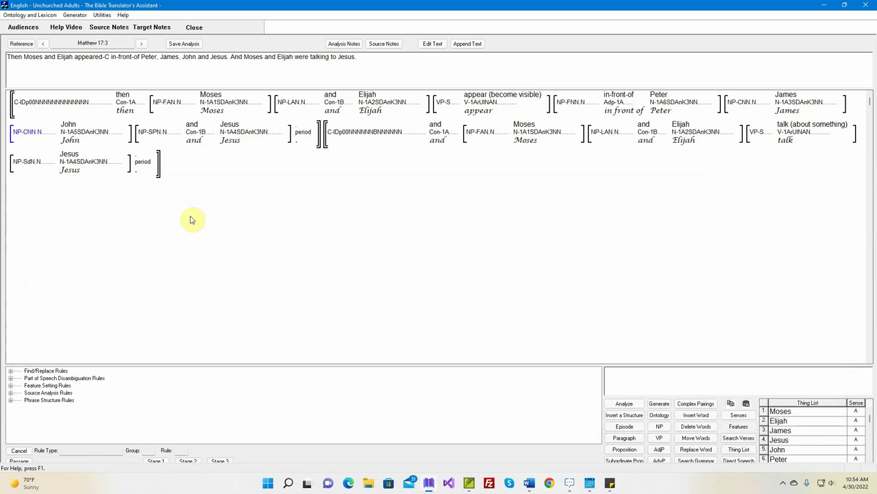
double_click(152, 131)
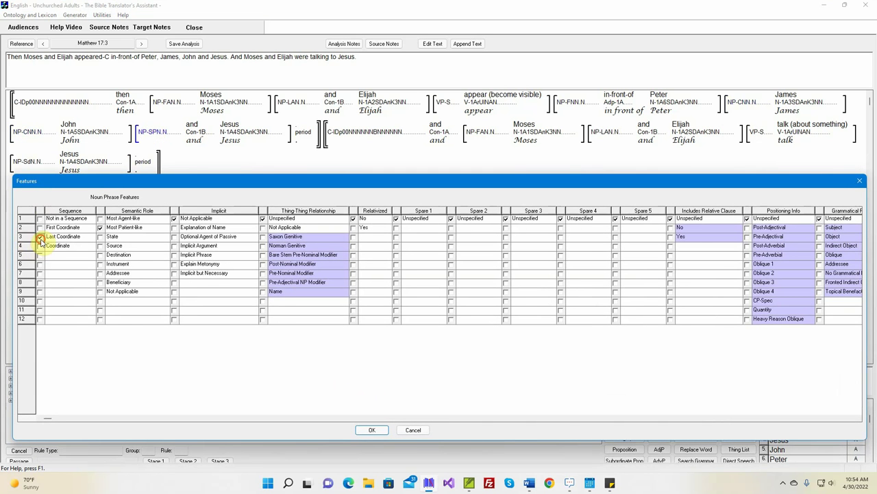
click(100, 292)
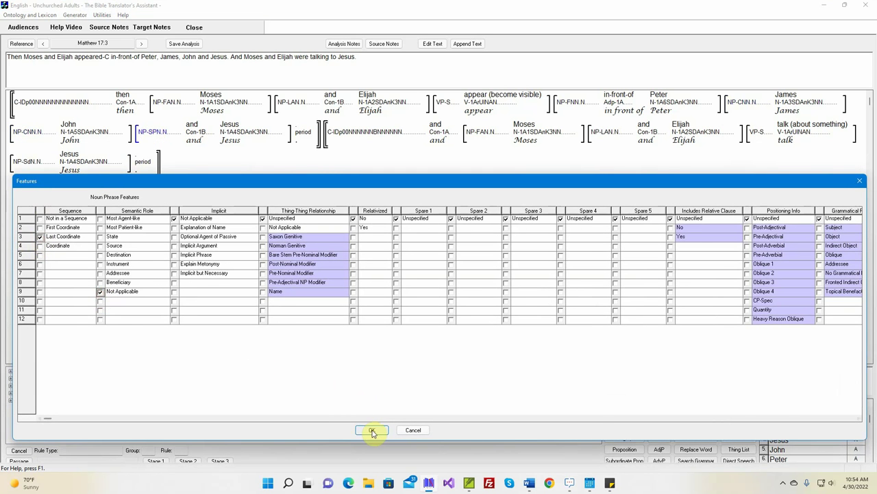
click(372, 430)
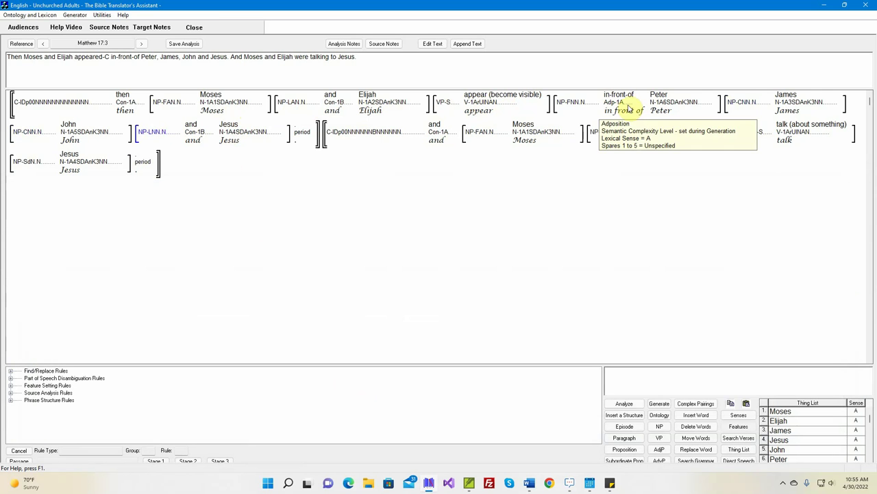
mouse_move(656, 107)
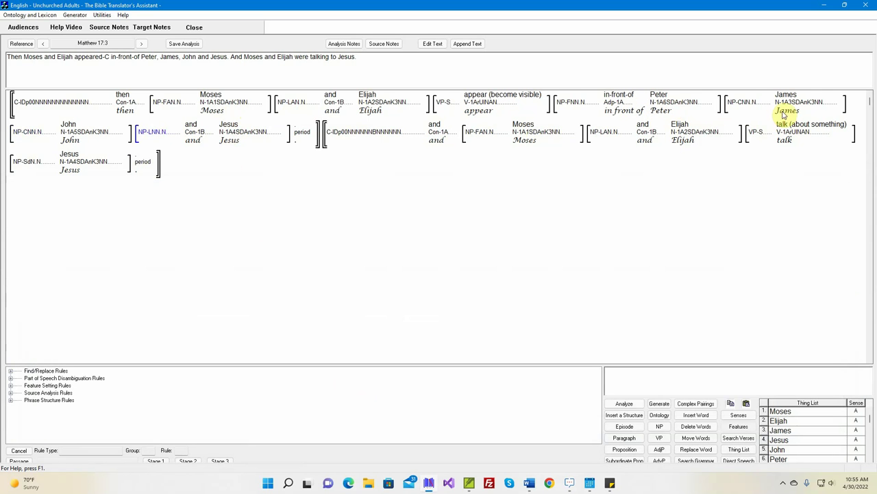
mouse_move(194, 139)
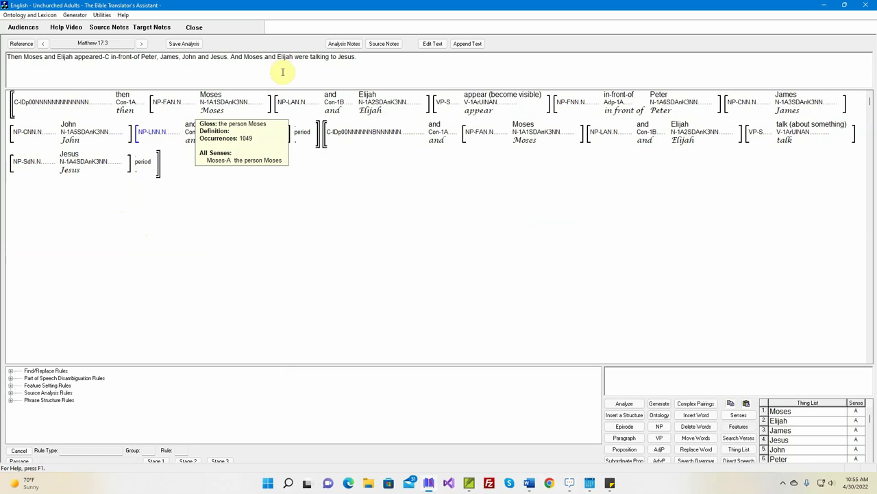
drag(296, 58, 321, 57)
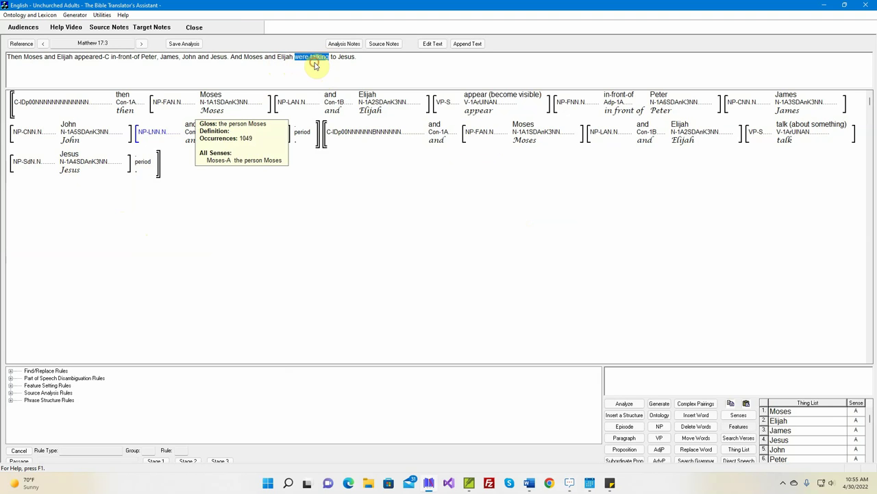
click(314, 64)
mouse_move(383, 135)
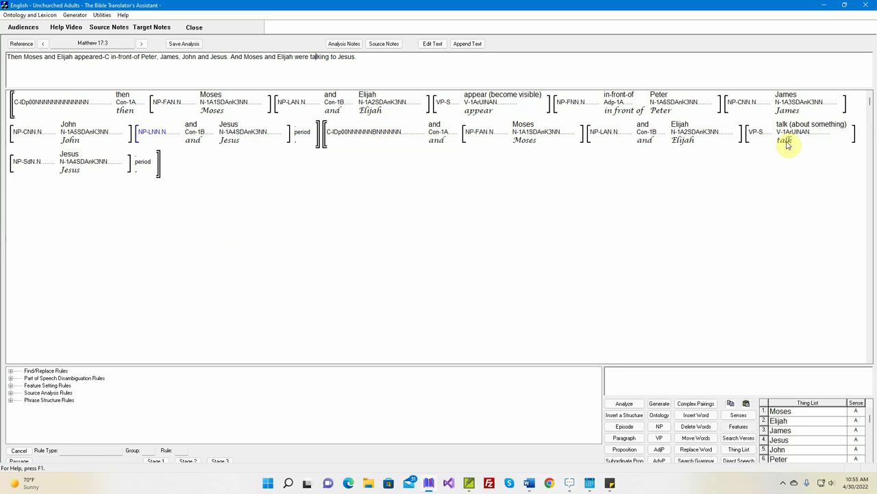
mouse_move(794, 134)
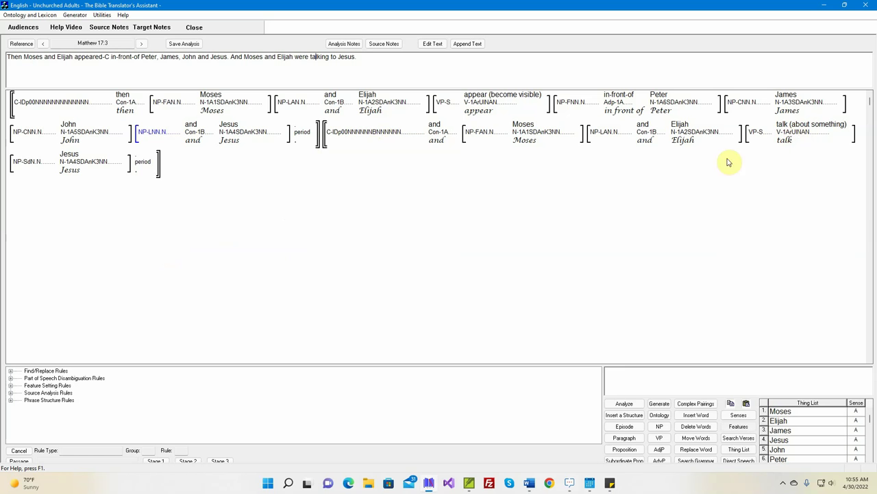
mouse_move(378, 137)
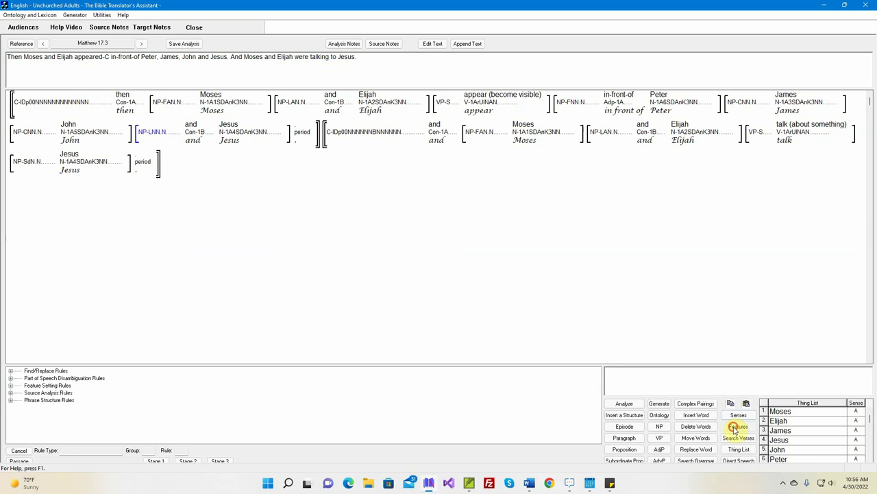
double_click(787, 137)
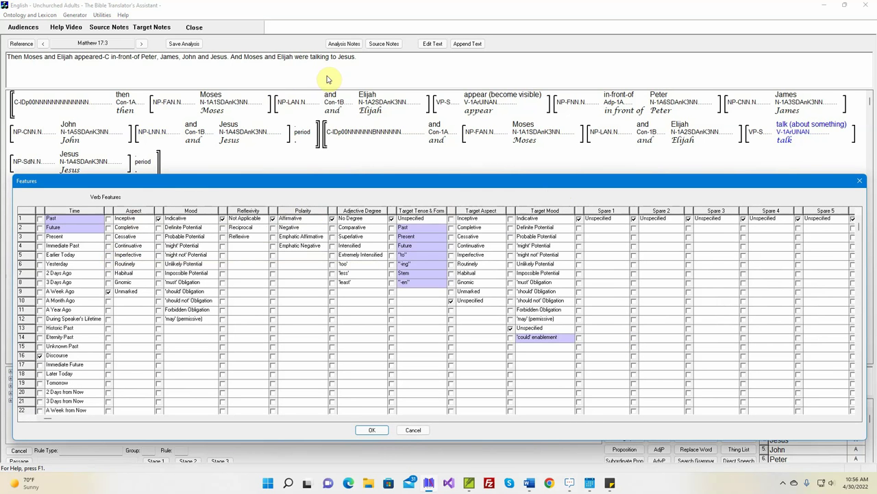
click(424, 430)
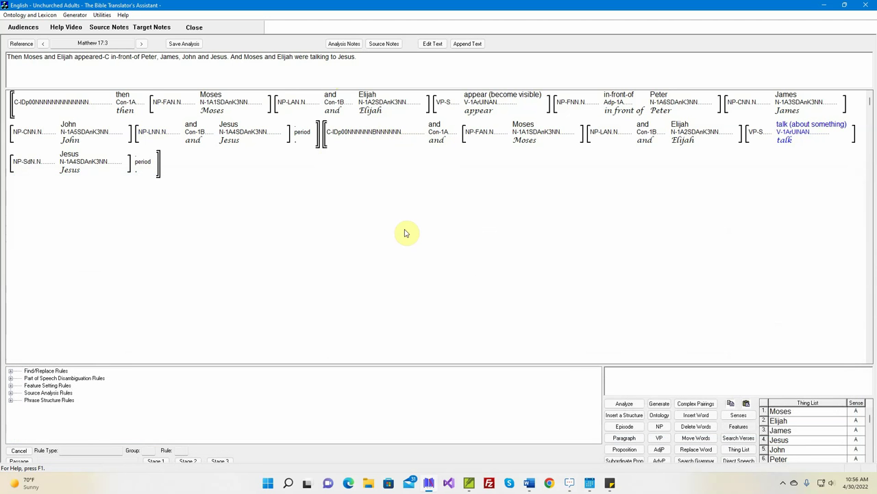
Step: Generate the English for Matthew 17:3, ending 'James, John, and Jesus and were talking to him.'
click(659, 404)
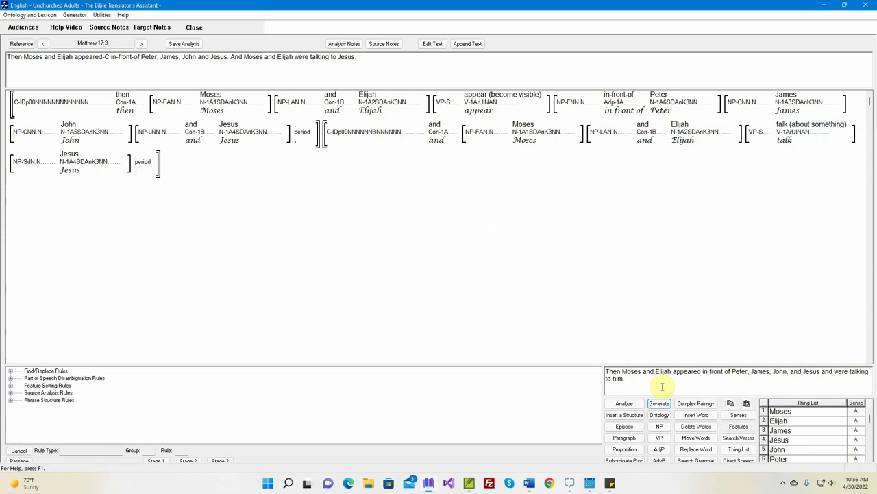
double_click(633, 379)
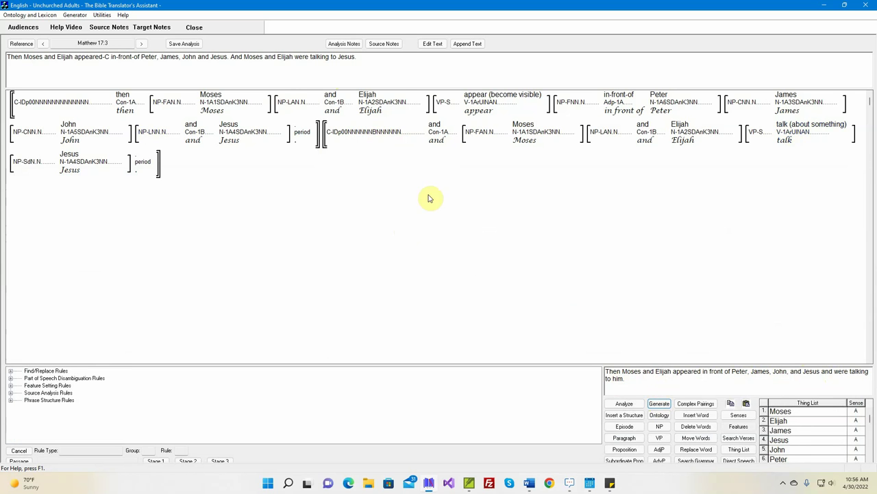